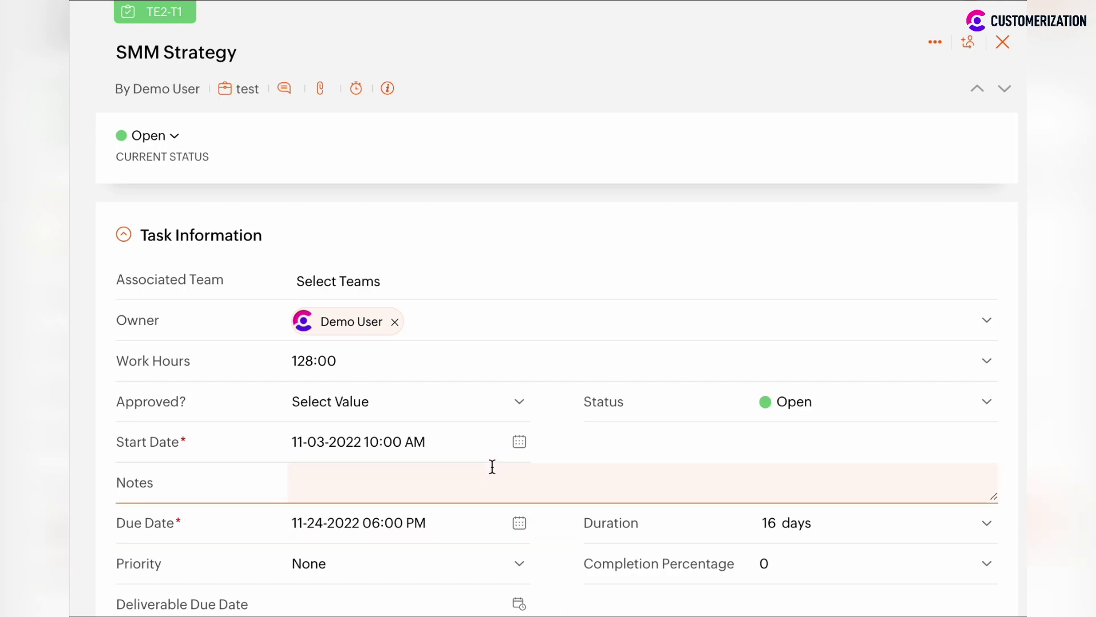
Scroll to SMM Strategy's Reminder field and open its reminder settings.
scroll(492, 467, "down", 1)
scroll(492, 466, "down", 1)
scroll(492, 466, "down", 1)
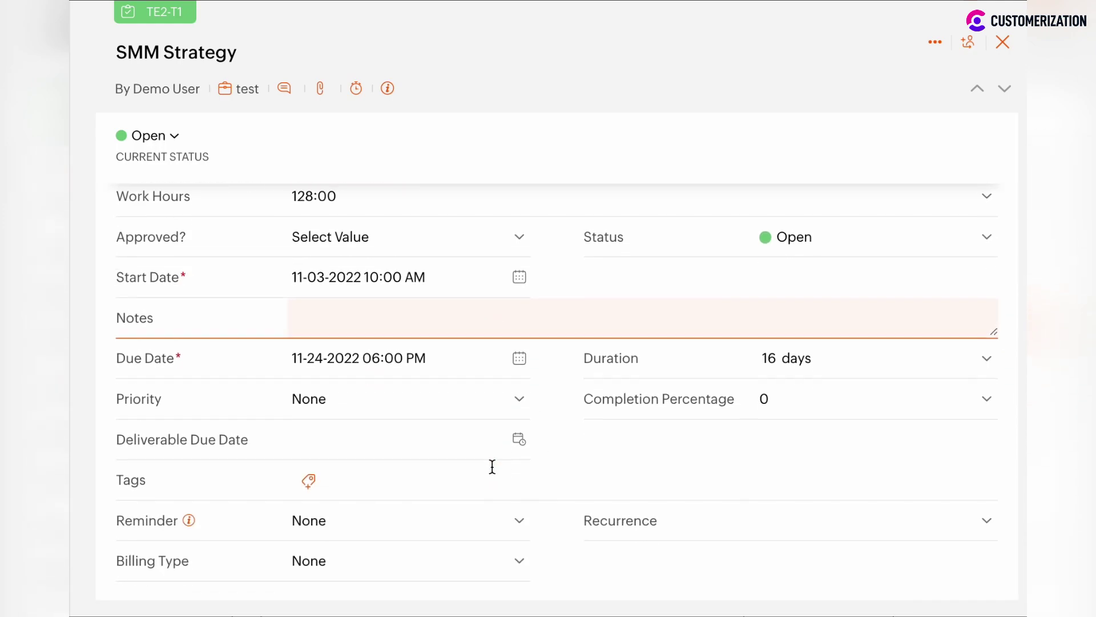
scroll(492, 467, "down", 1)
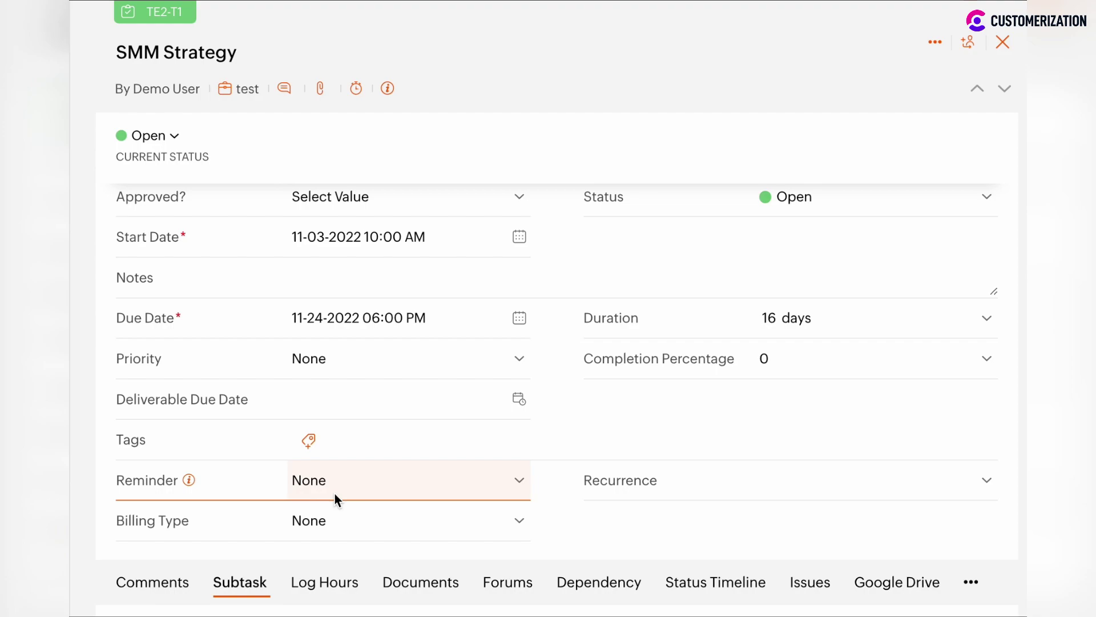
scroll(385, 427, "up", 1)
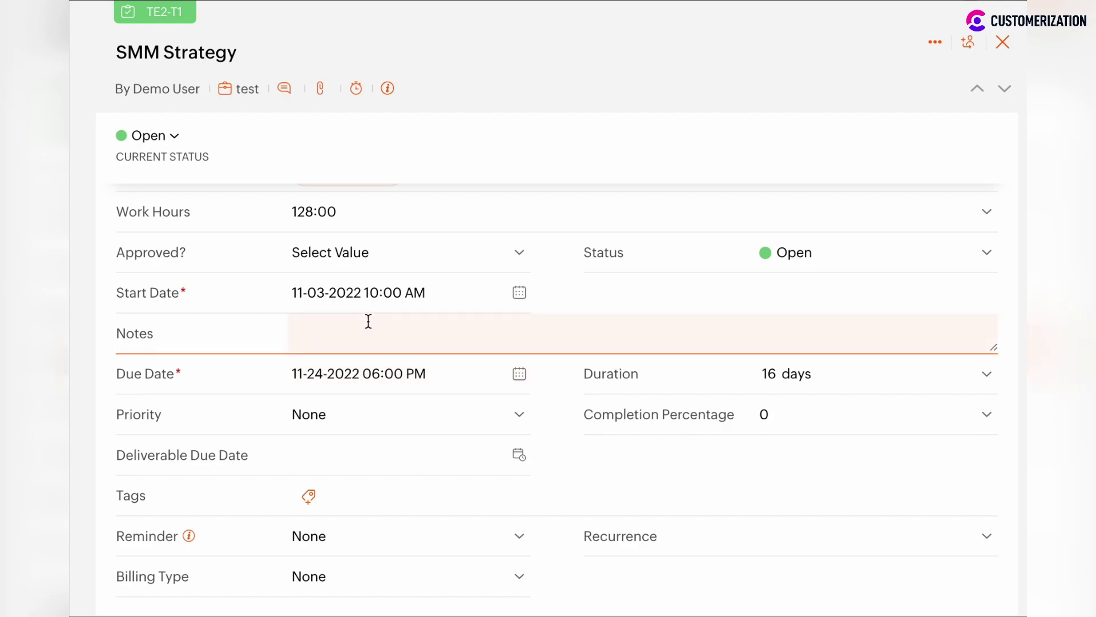
scroll(367, 321, "up", 2)
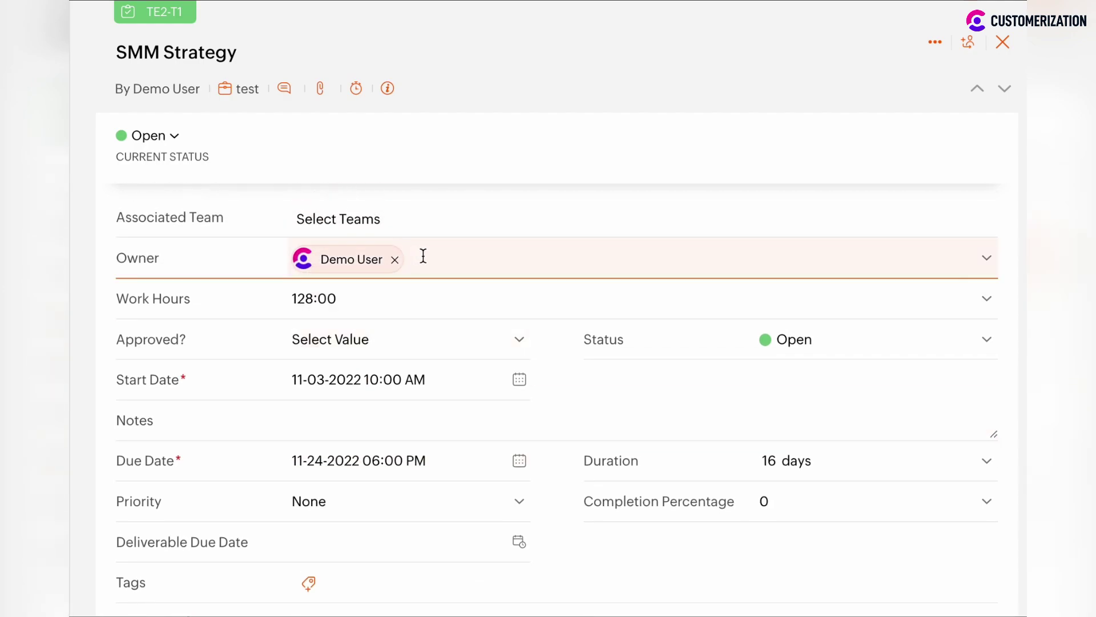
scroll(423, 256, "down", 2)
scroll(423, 256, "down", 2)
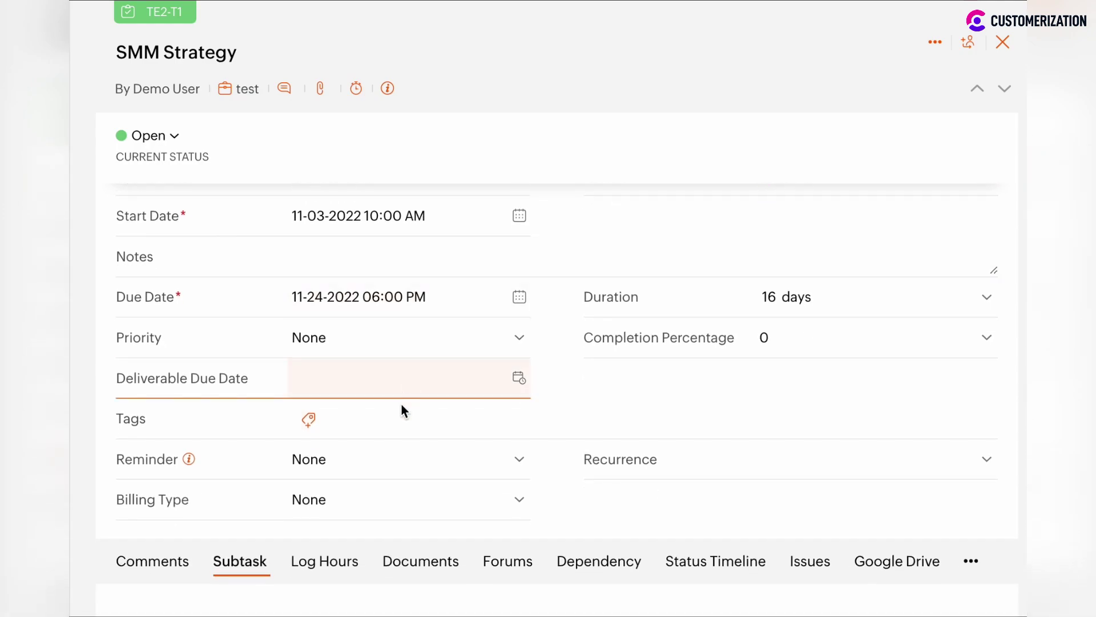
scroll(394, 457, "down", 2)
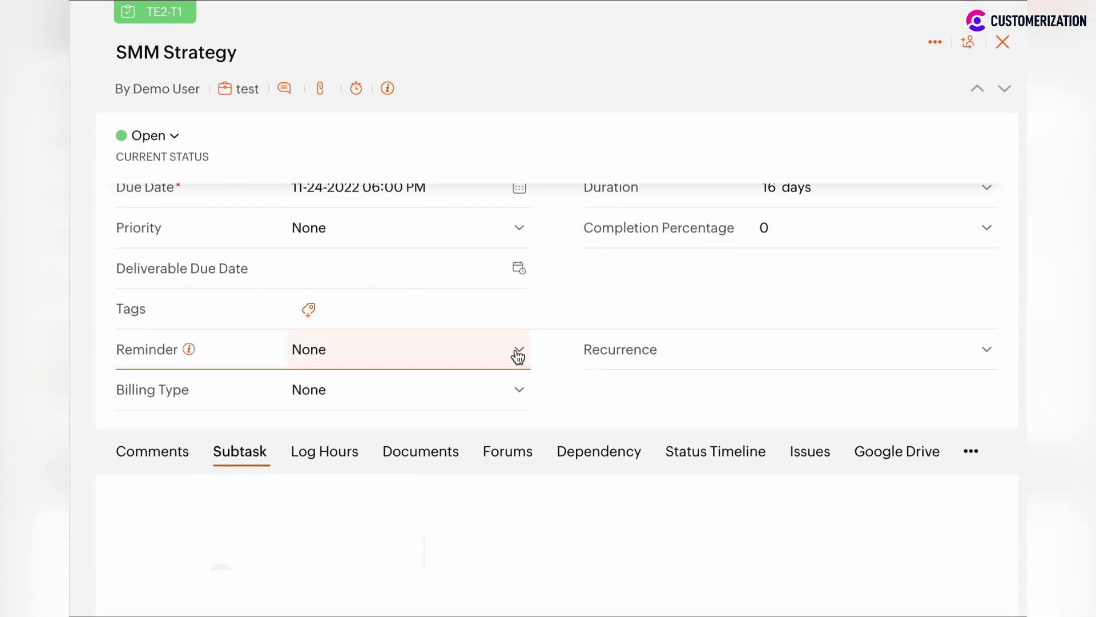
left_click(522, 354)
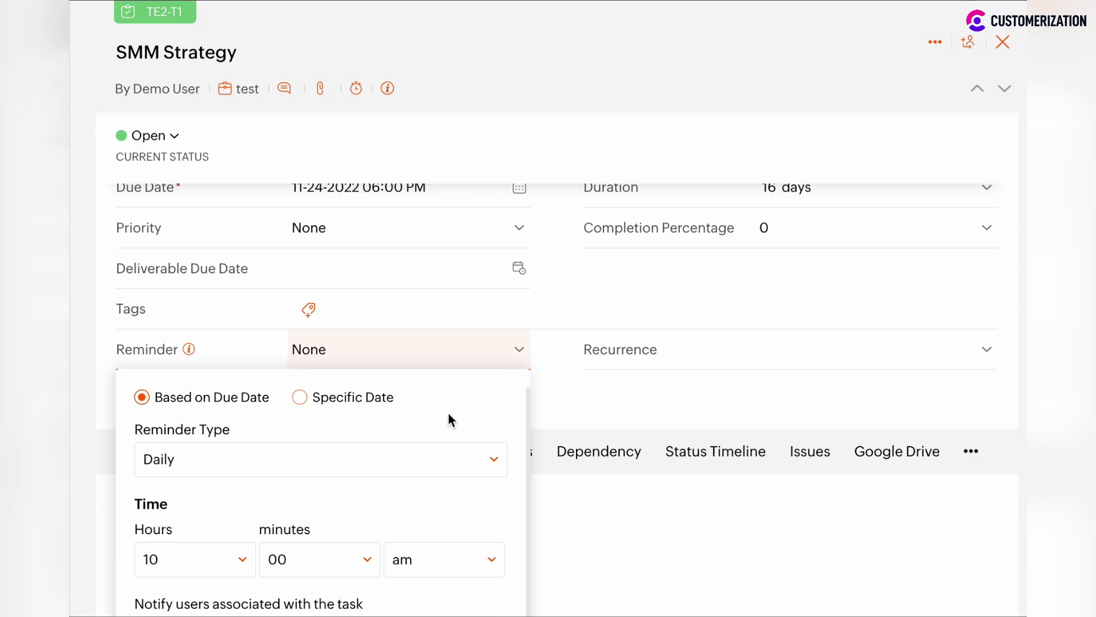
Switch the reminder to Specific Date and briefly open, then close, the date picker.
scroll(448, 417, "down", 1)
scroll(448, 417, "down", 1)
scroll(448, 412, "up", 1)
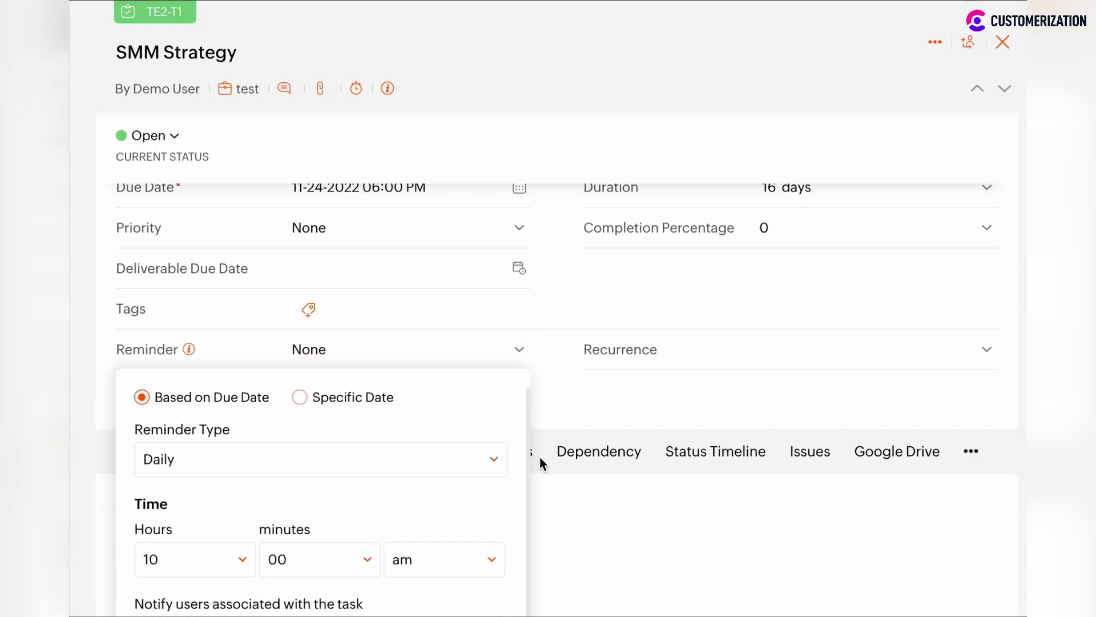
scroll(540, 458, "down", 1)
scroll(540, 458, "down", 1)
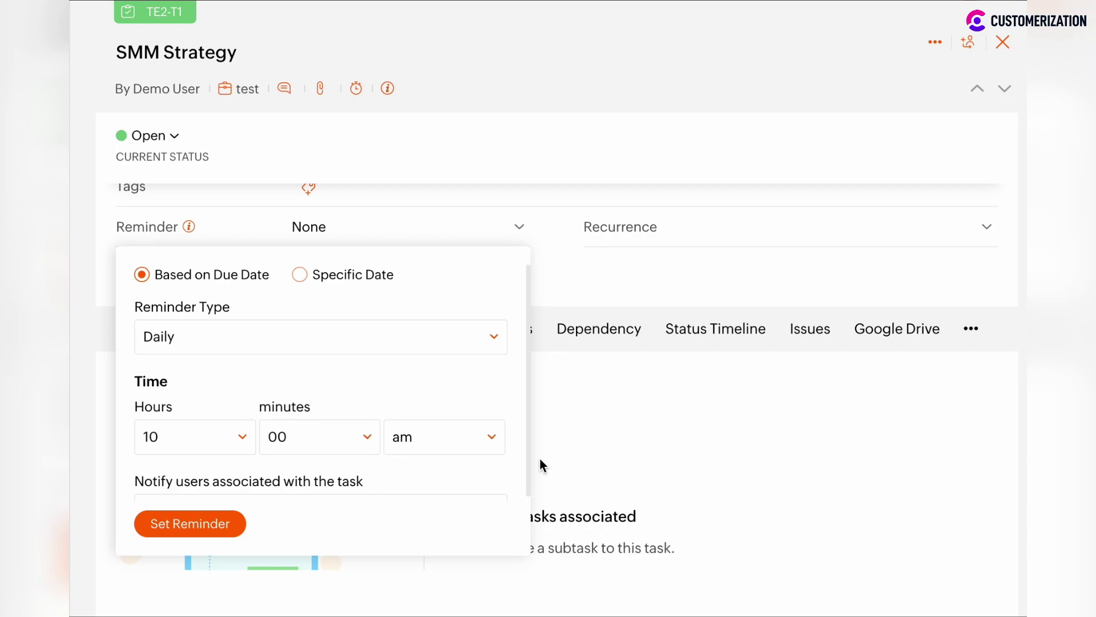
left_click(300, 275)
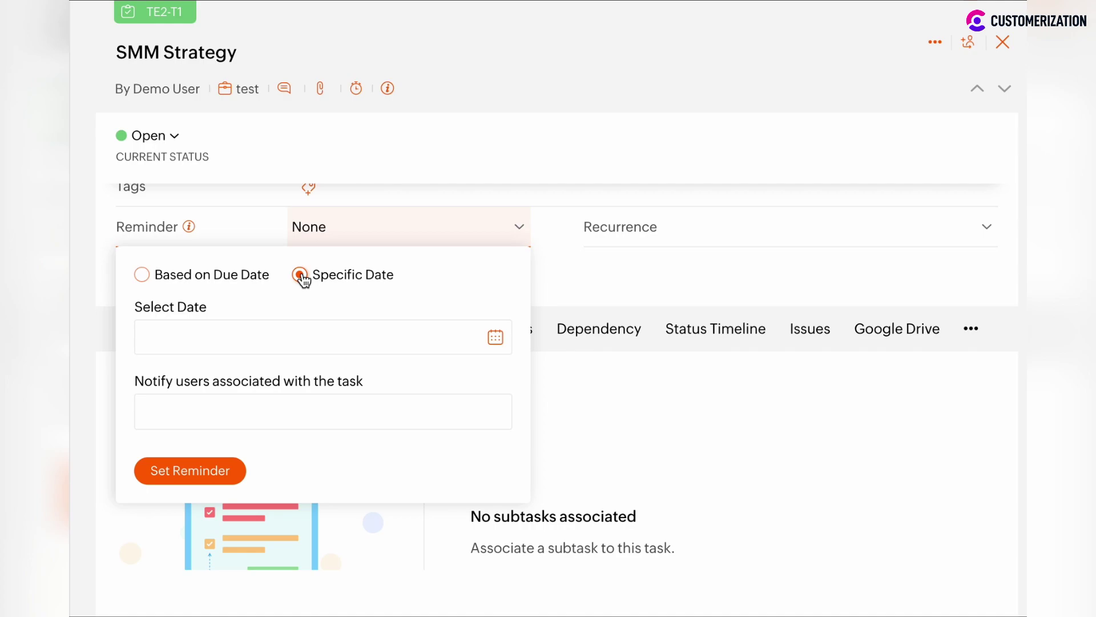
left_click(496, 340)
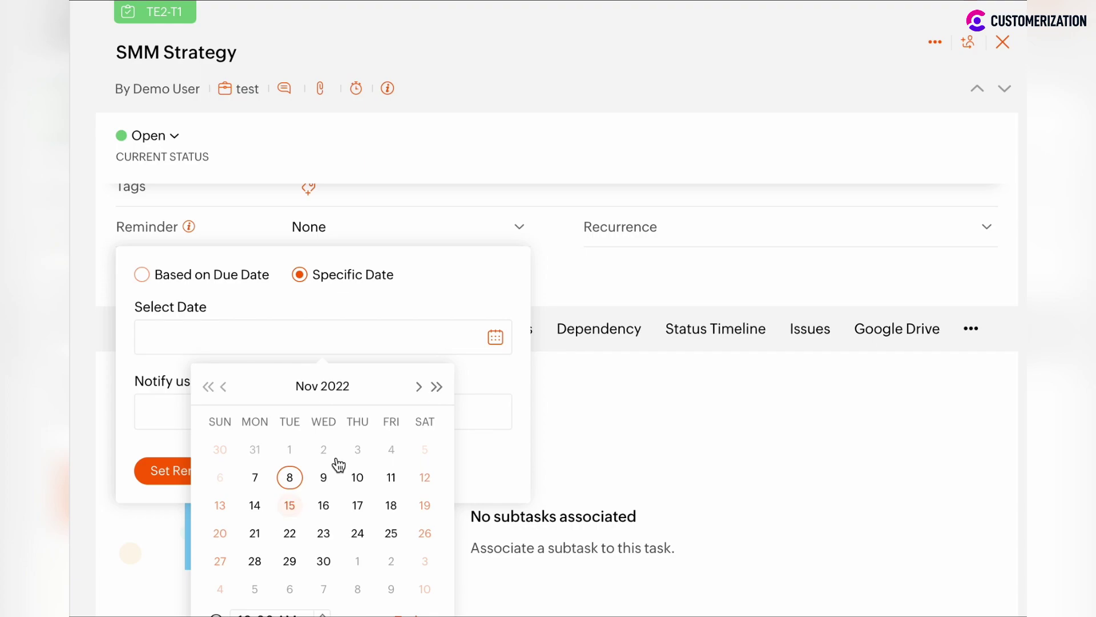
left_click(491, 370)
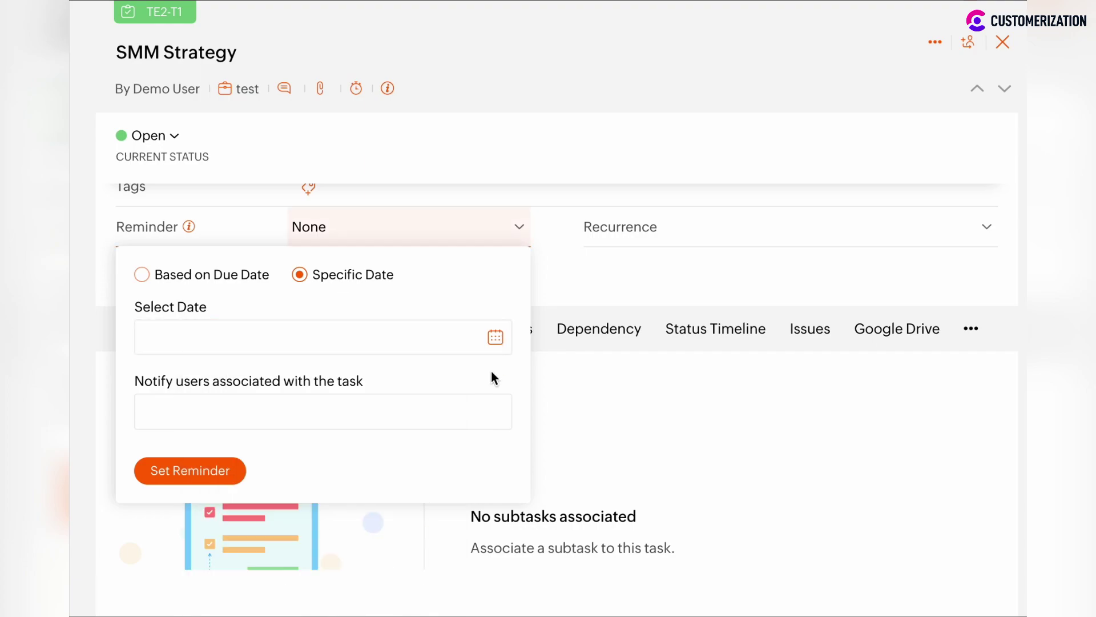
Add Project Owner and Task owner as reminder recipients, leaving the rest of the list unchosen.
left_click(311, 422)
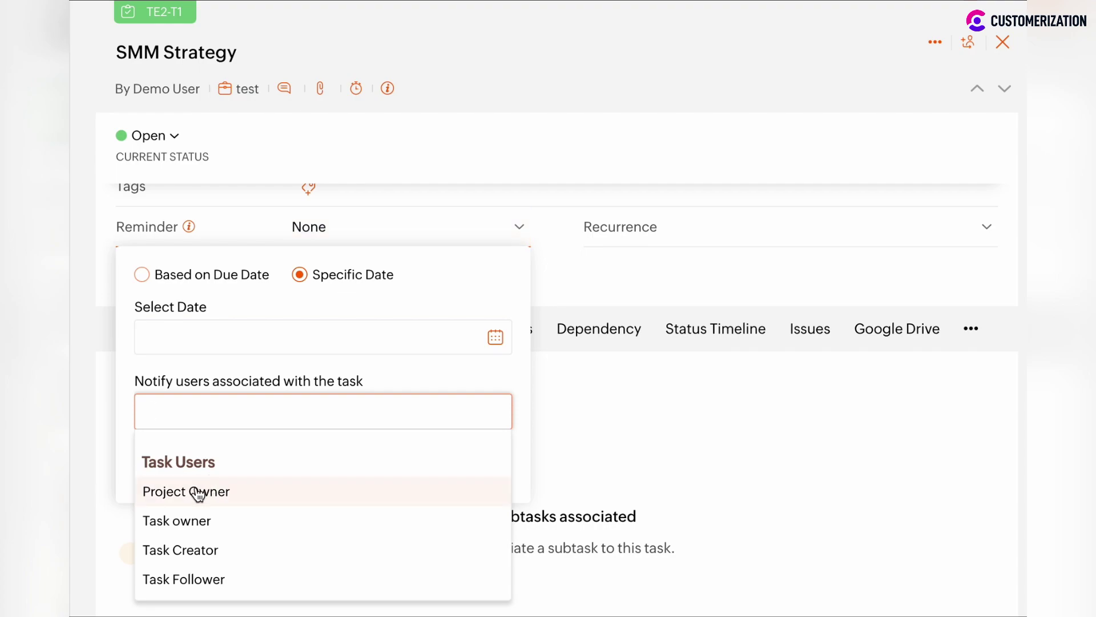
left_click(196, 491)
left_click(296, 411)
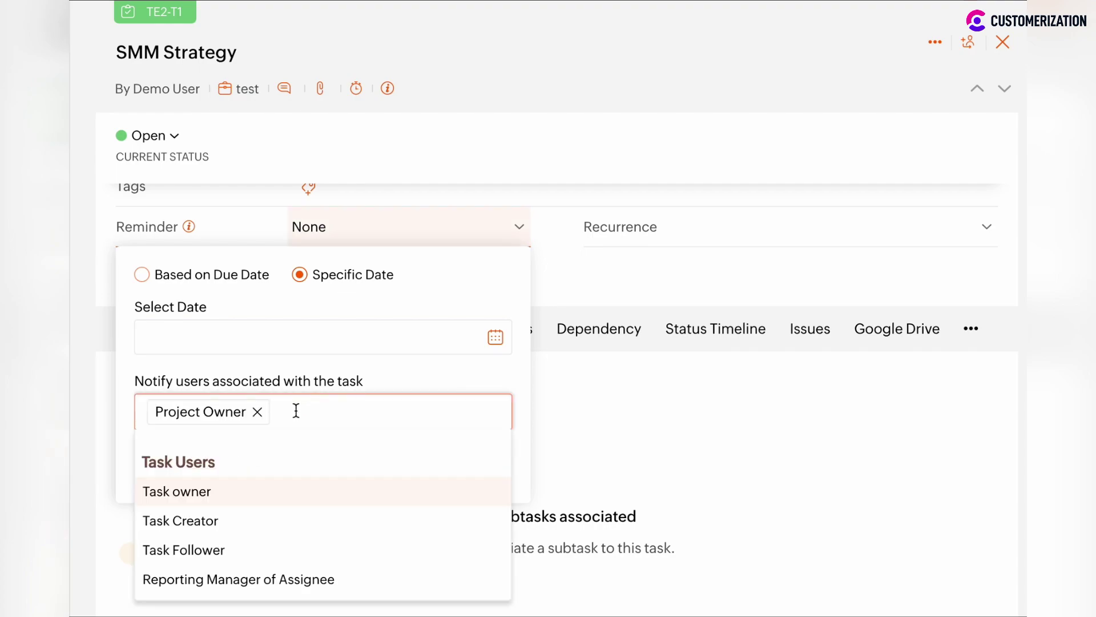
left_click(183, 494)
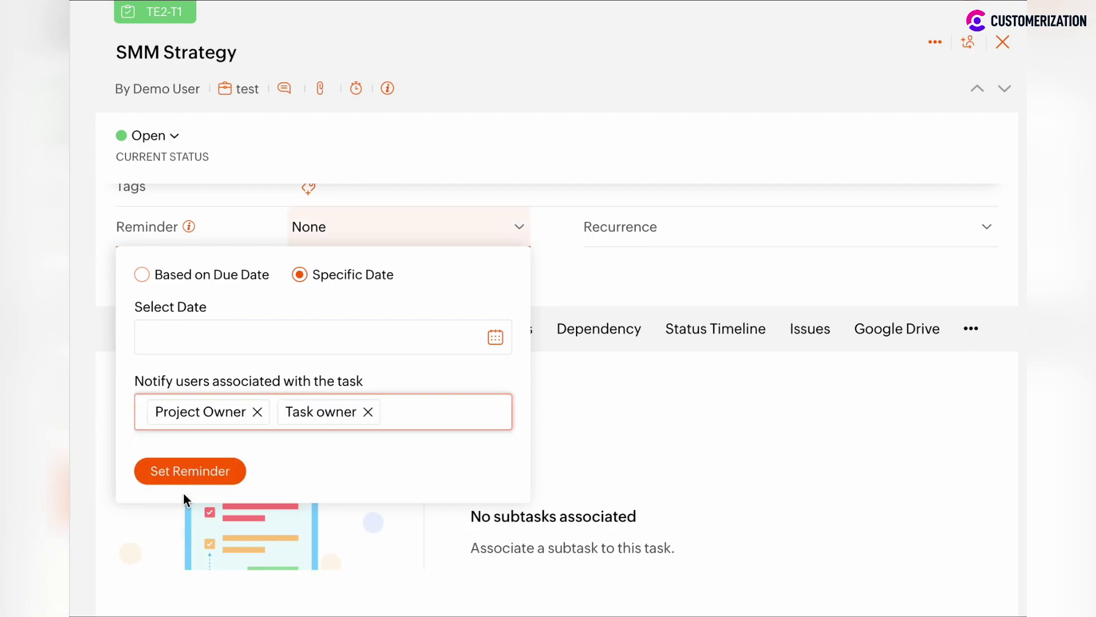
left_click(427, 411)
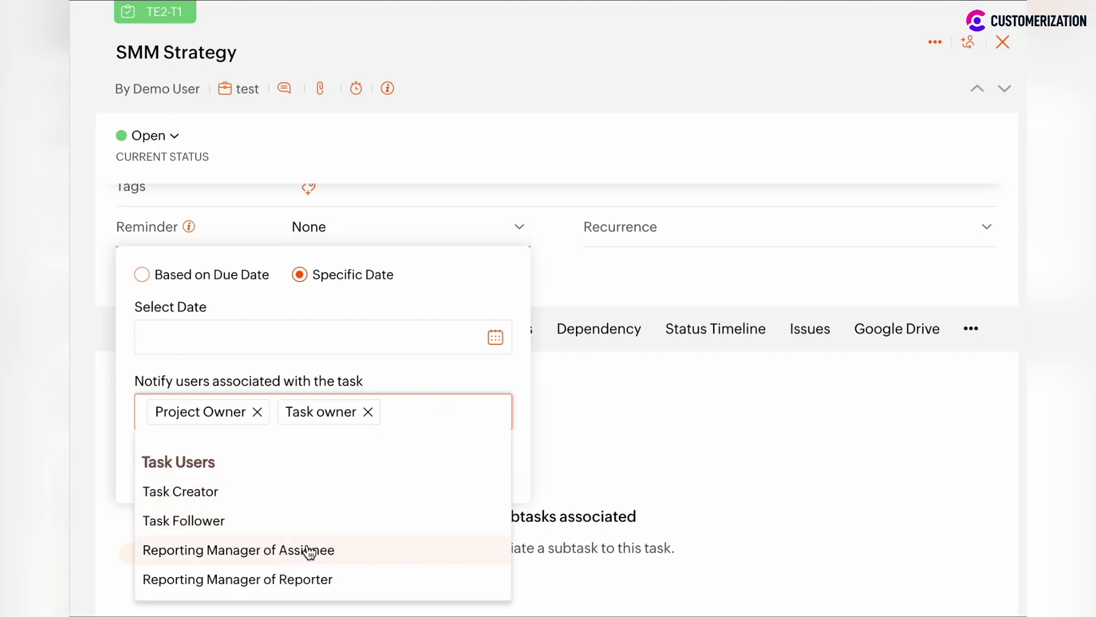
scroll(309, 553, "down", 1)
scroll(309, 552, "up", 1)
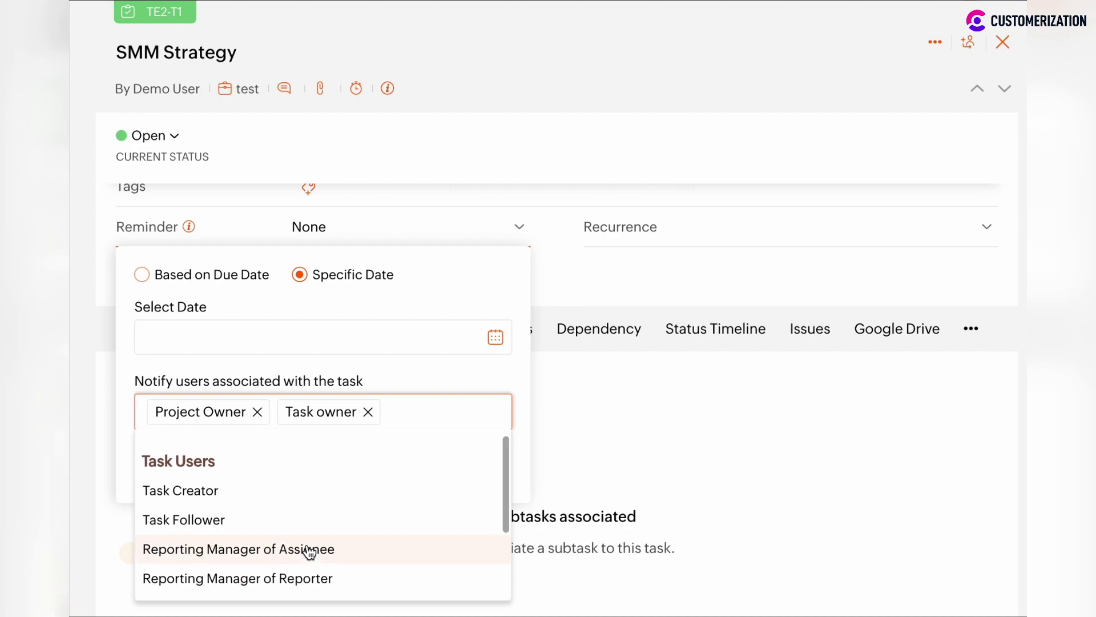
scroll(308, 553, "down", 1)
scroll(309, 553, "down", 3)
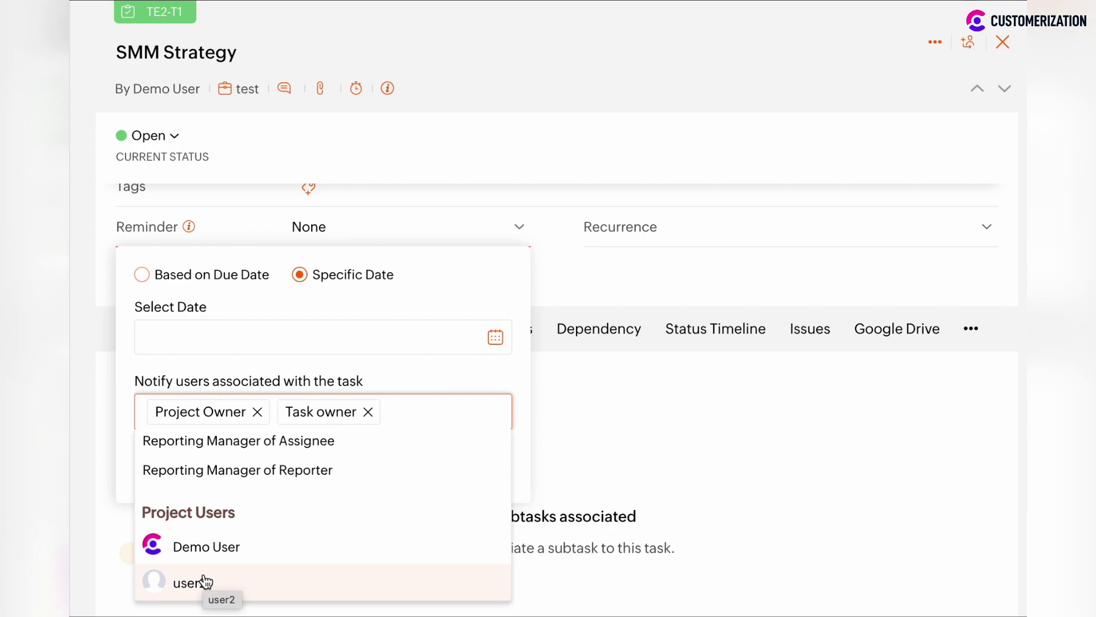
left_click(473, 371)
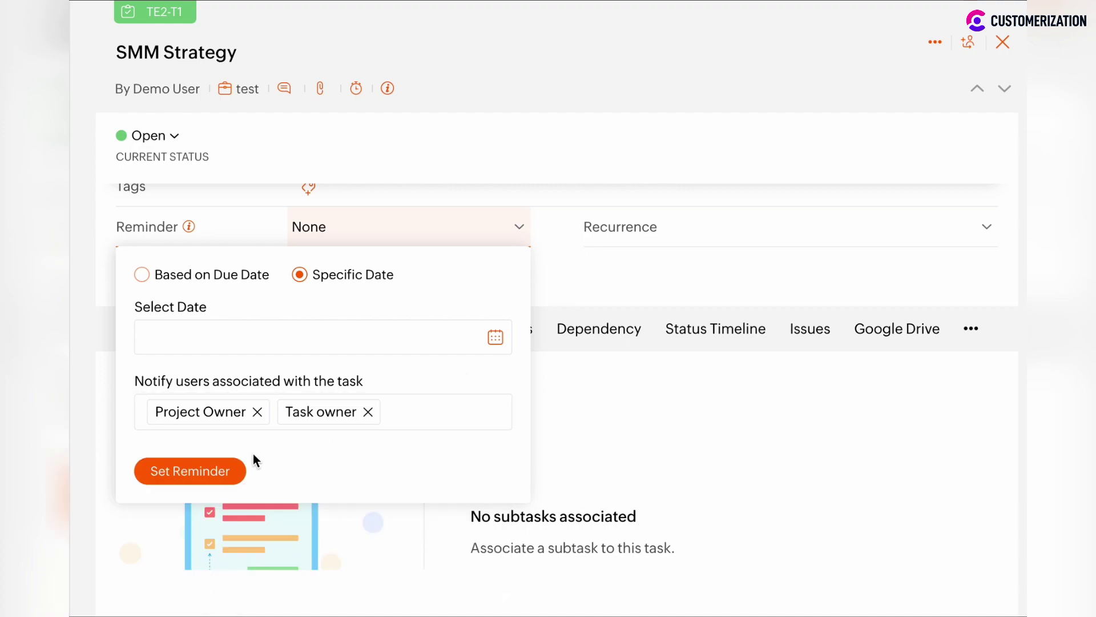
Save a specific-date reminder for 15 November 2022 at 10:00 AM.
left_click(214, 354)
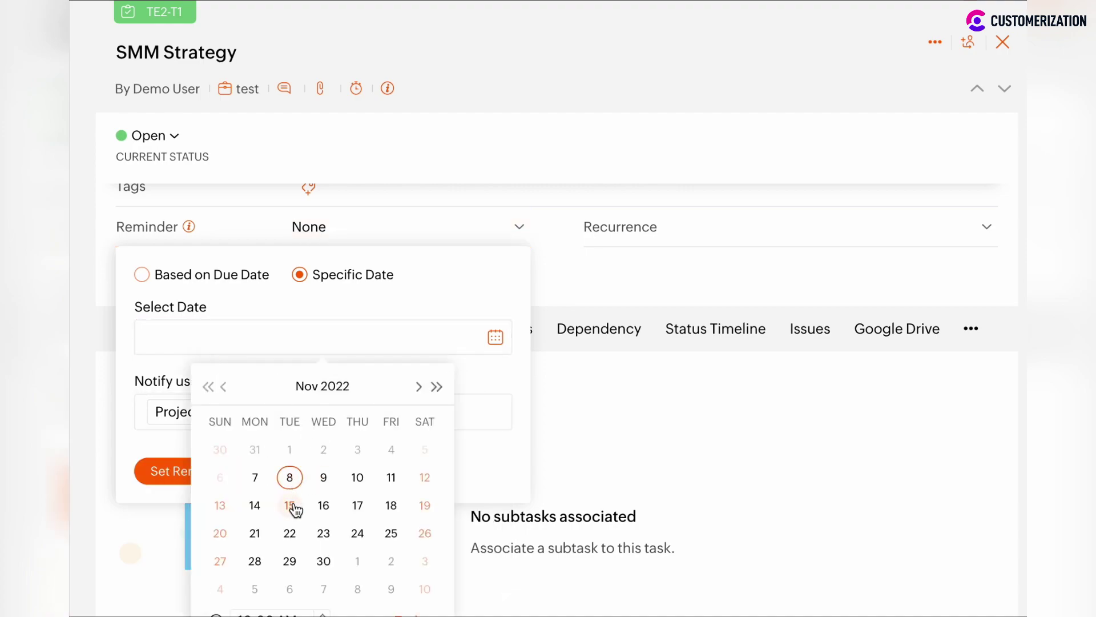
left_click(293, 503)
left_click(182, 473)
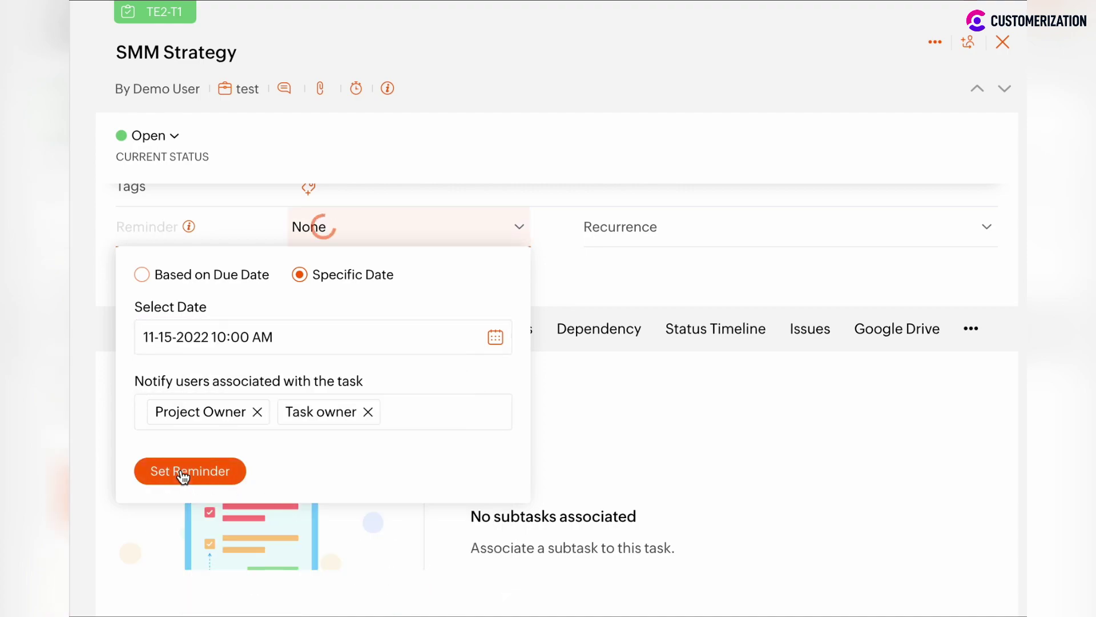
Remove that reminder so the task's Reminder is back to None.
scroll(367, 287, "up", 3)
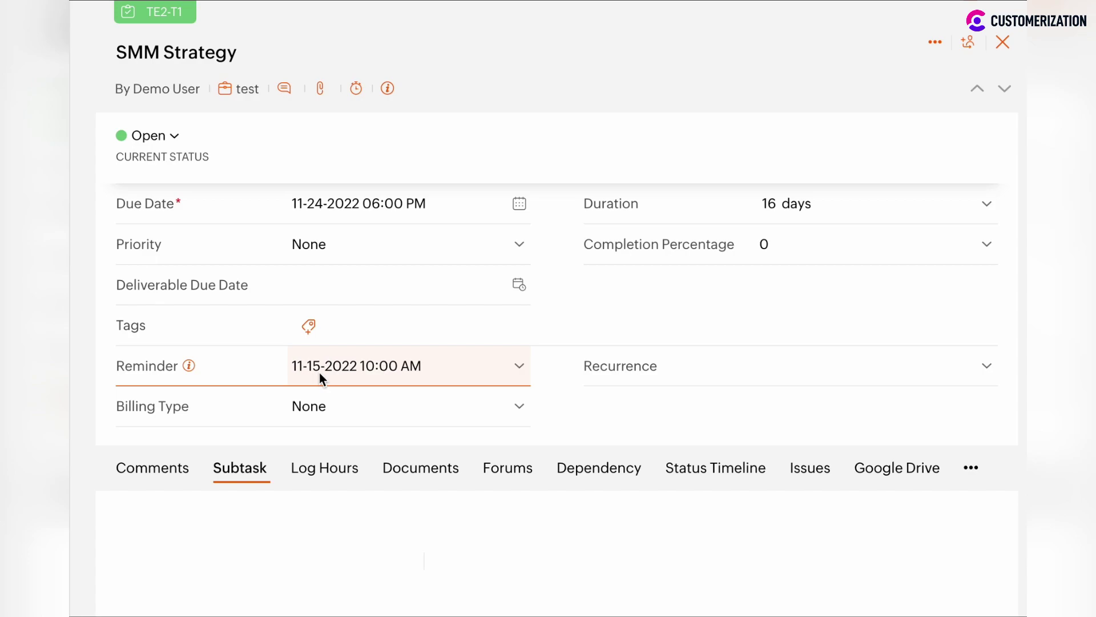
left_click(519, 369)
scroll(420, 429, "down", 2)
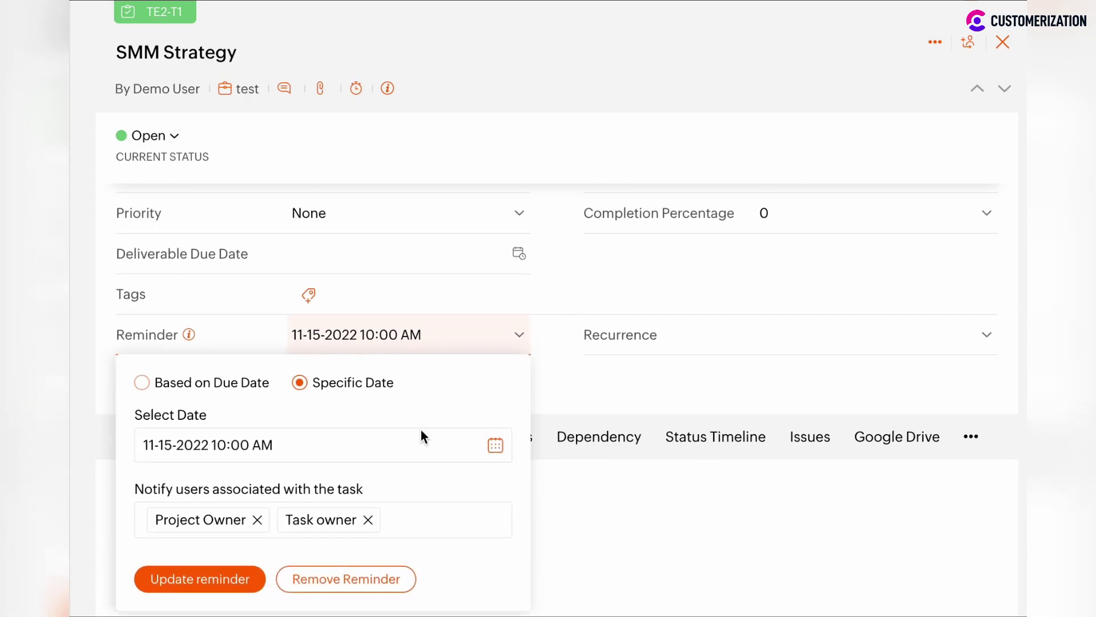
left_click(345, 548)
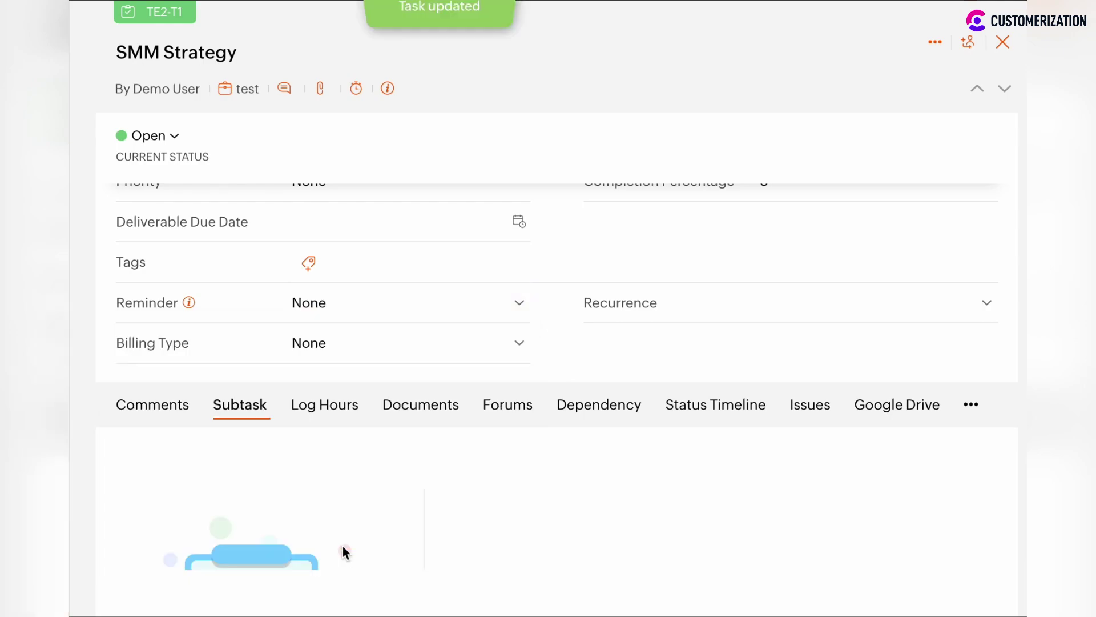
Start a due-date-based reminder with type Day(s) before due date.
left_click(521, 307)
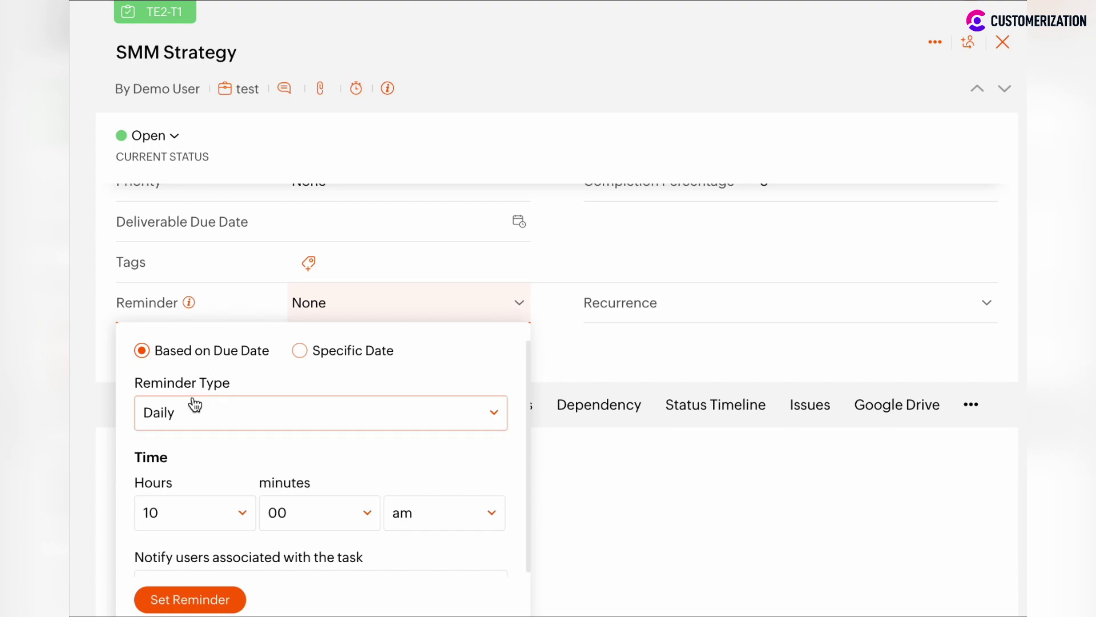
left_click(225, 411)
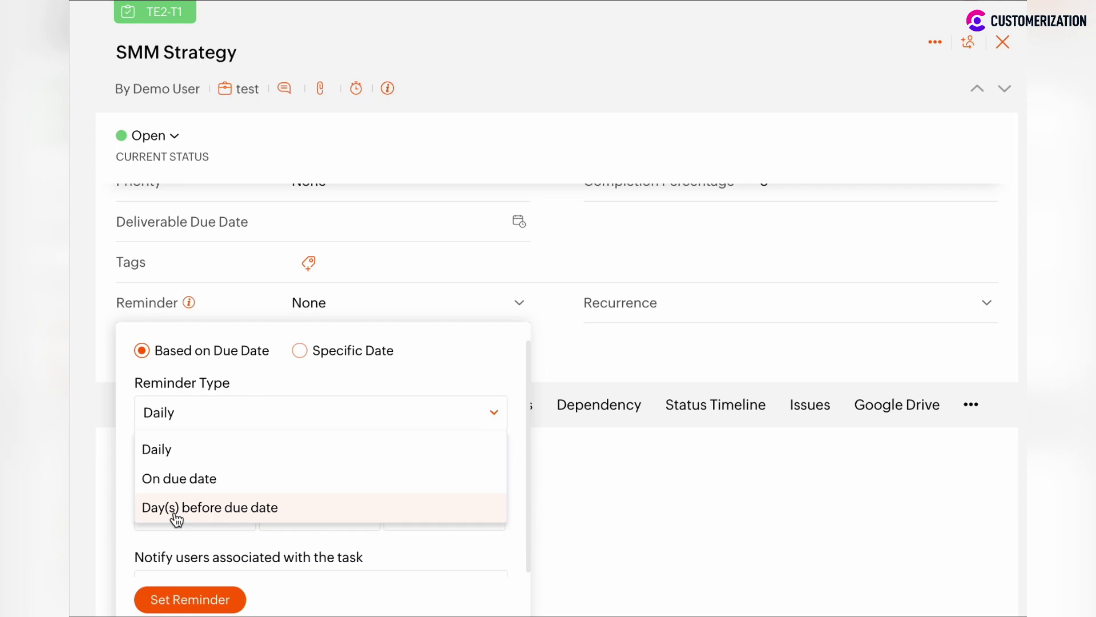
left_click(220, 513)
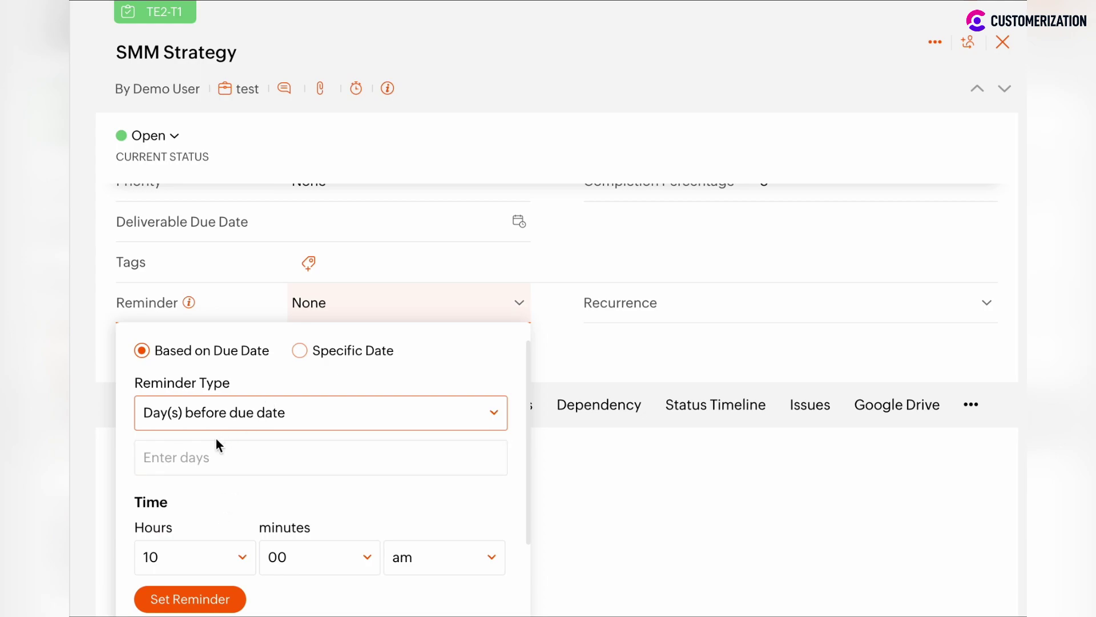
Save the reminder as 3 days before due date at 10:00, notifying the task owner.
left_click(191, 458)
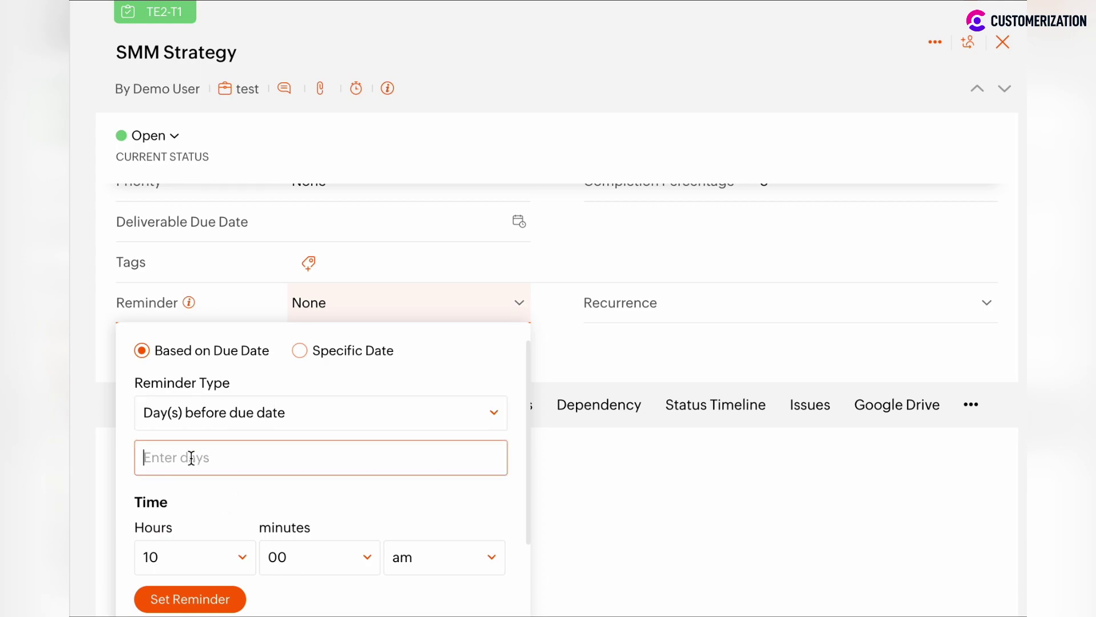
type("3")
scroll(221, 495, "down", 3)
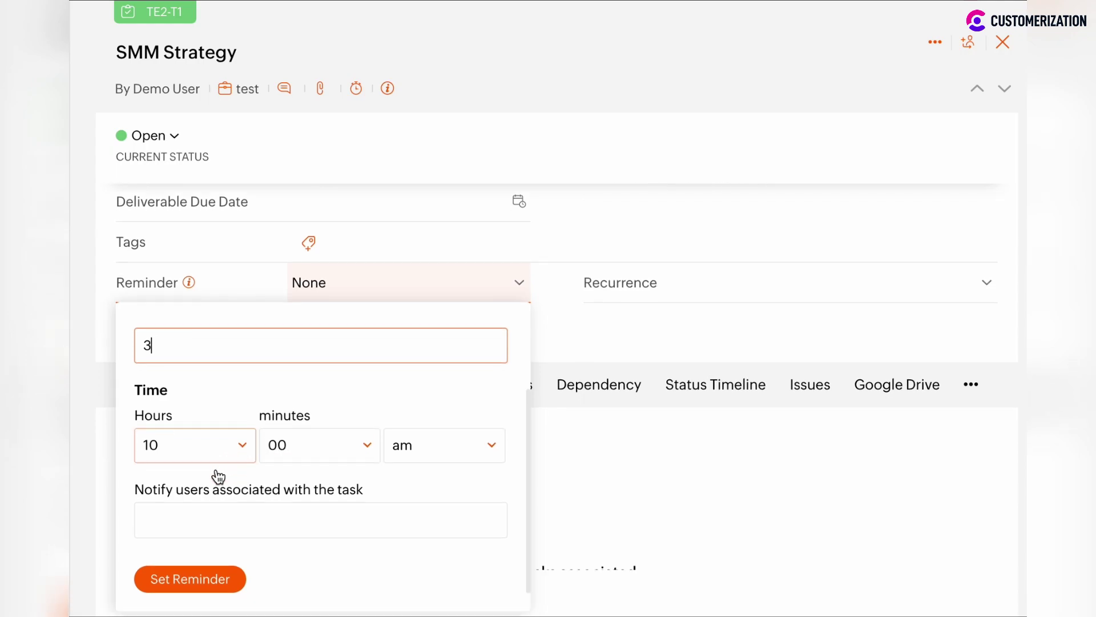
scroll(215, 477, "down", 3)
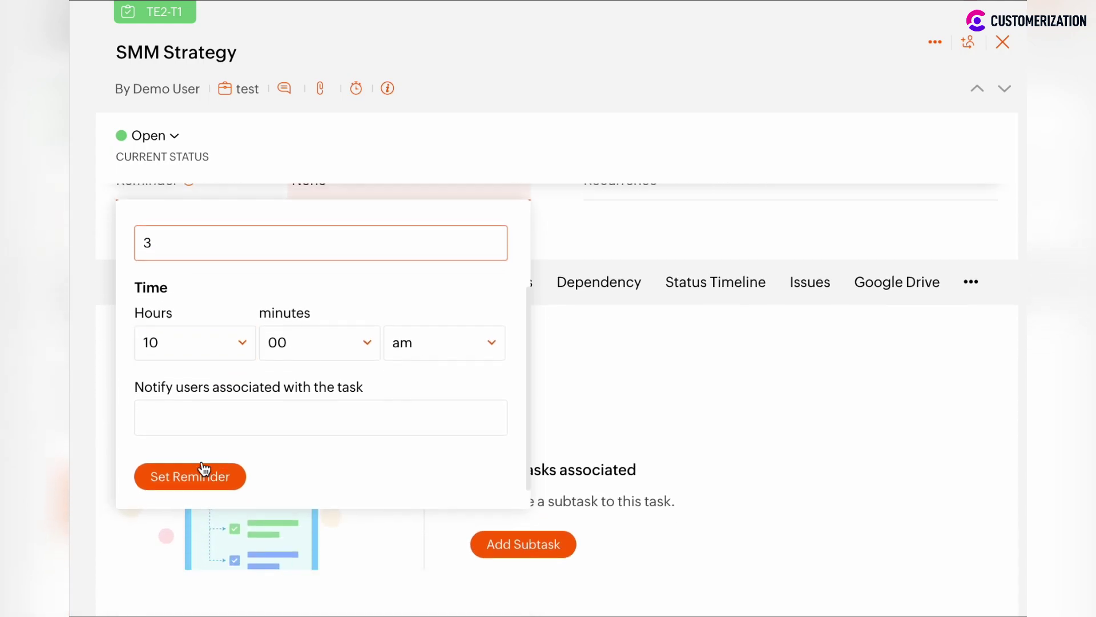
left_click(178, 411)
left_click(275, 526)
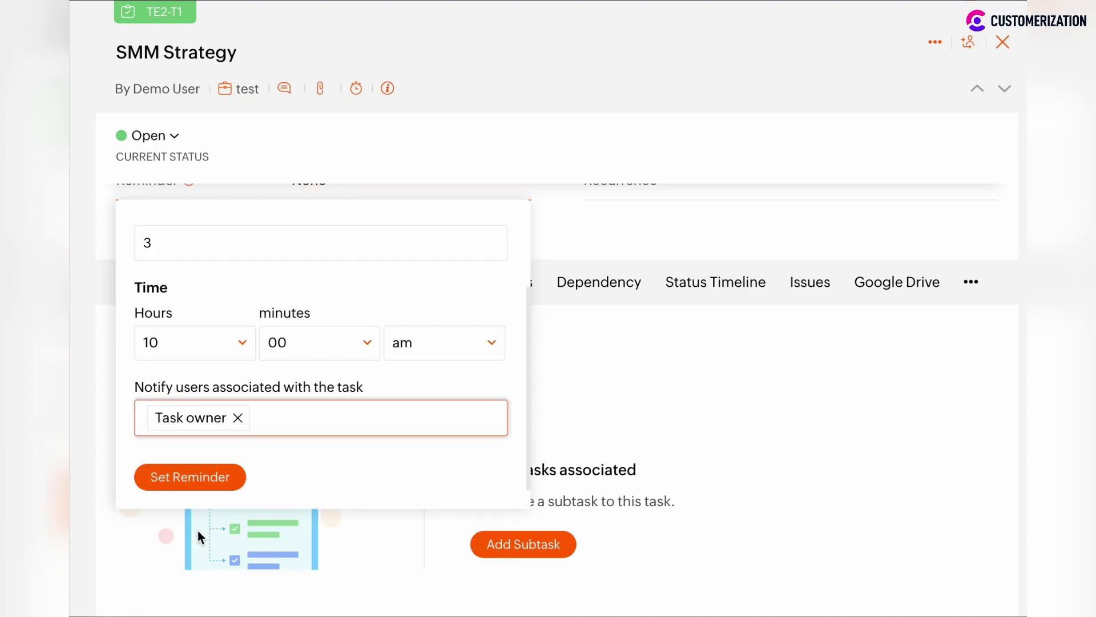
left_click(179, 486)
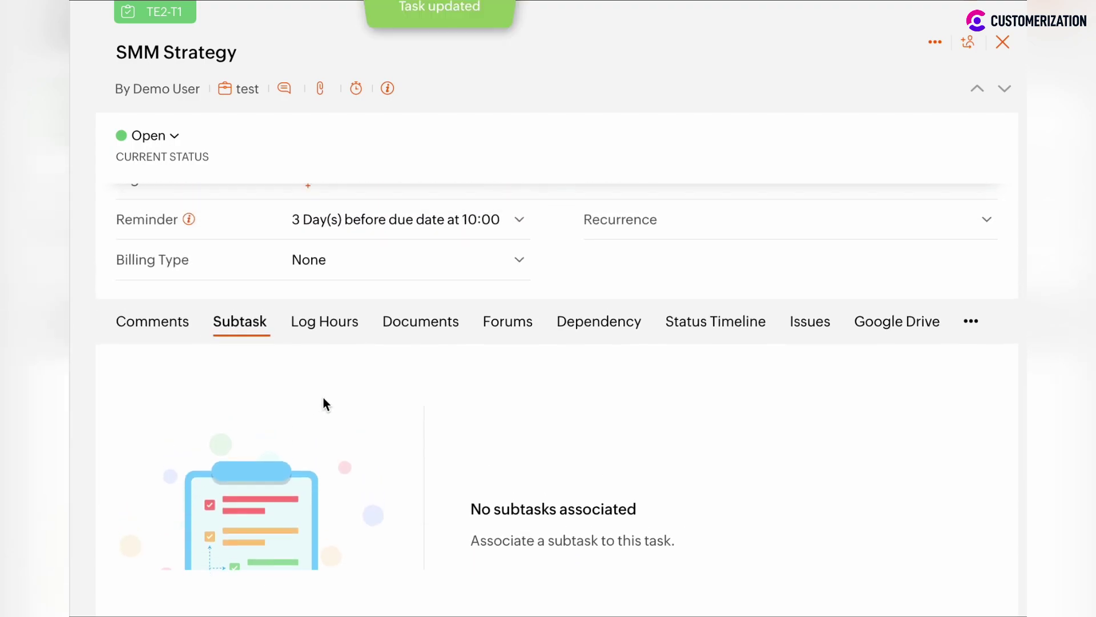
scroll(323, 398, "up", 2)
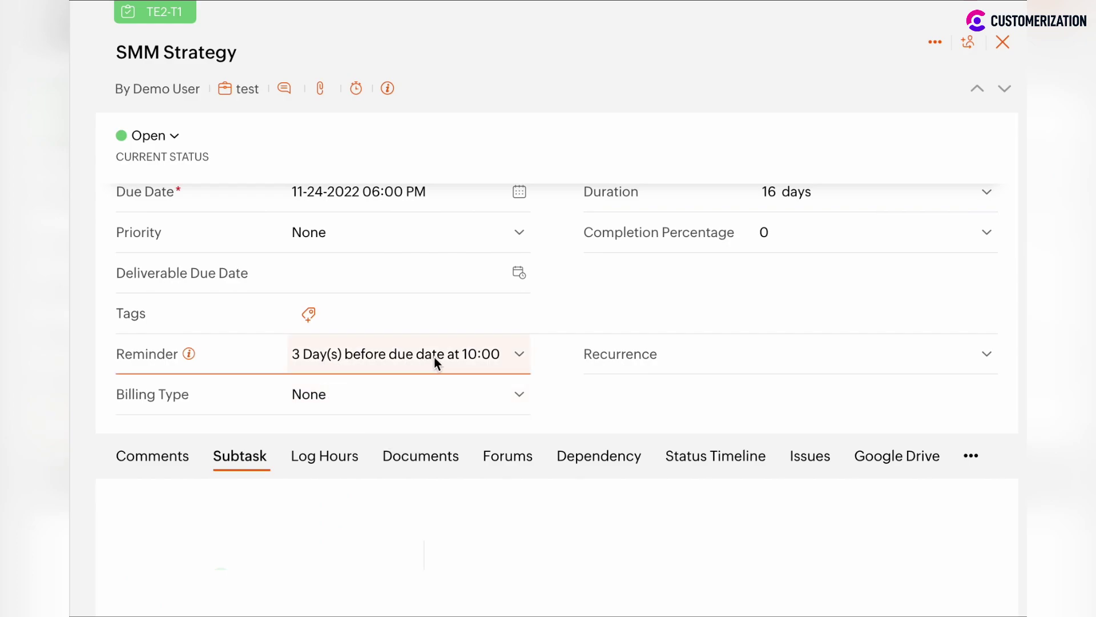
Change the reminder's day count from 3 to 4 and update it.
left_click(522, 356)
scroll(339, 469, "down", 1)
scroll(257, 445, "down", 1)
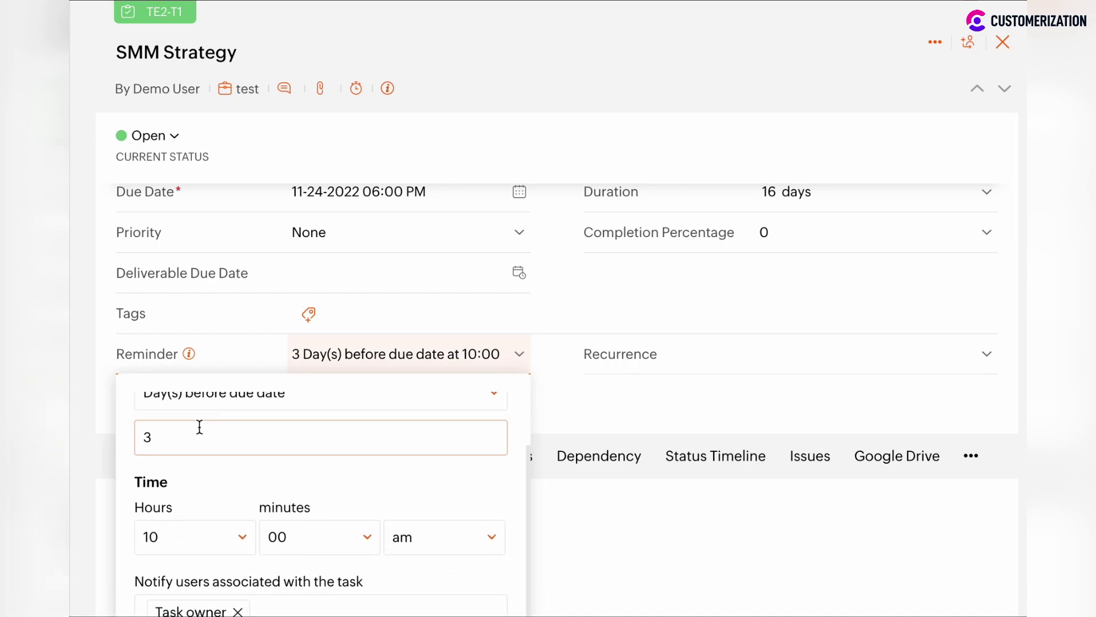
key("Delete")
type("4")
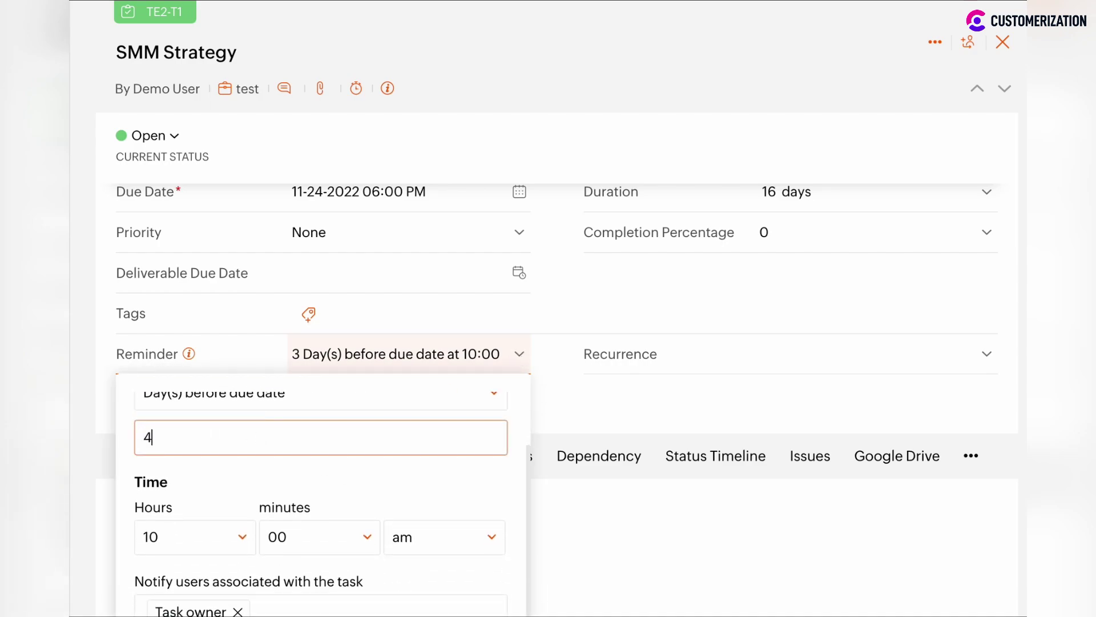
left_click(123, 471)
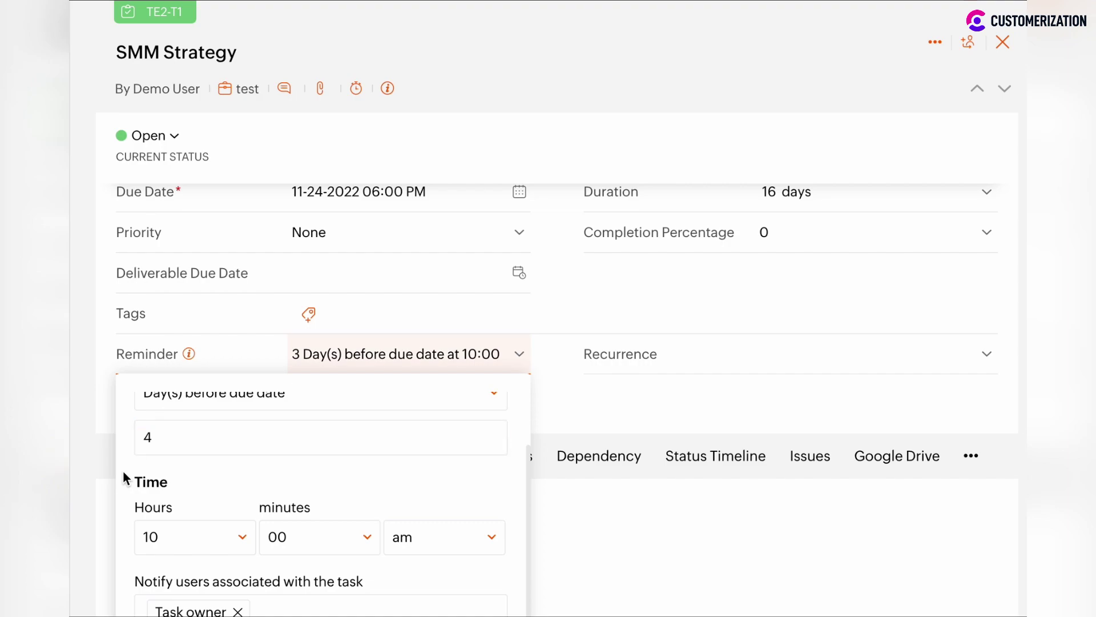
scroll(251, 457, "down", 1)
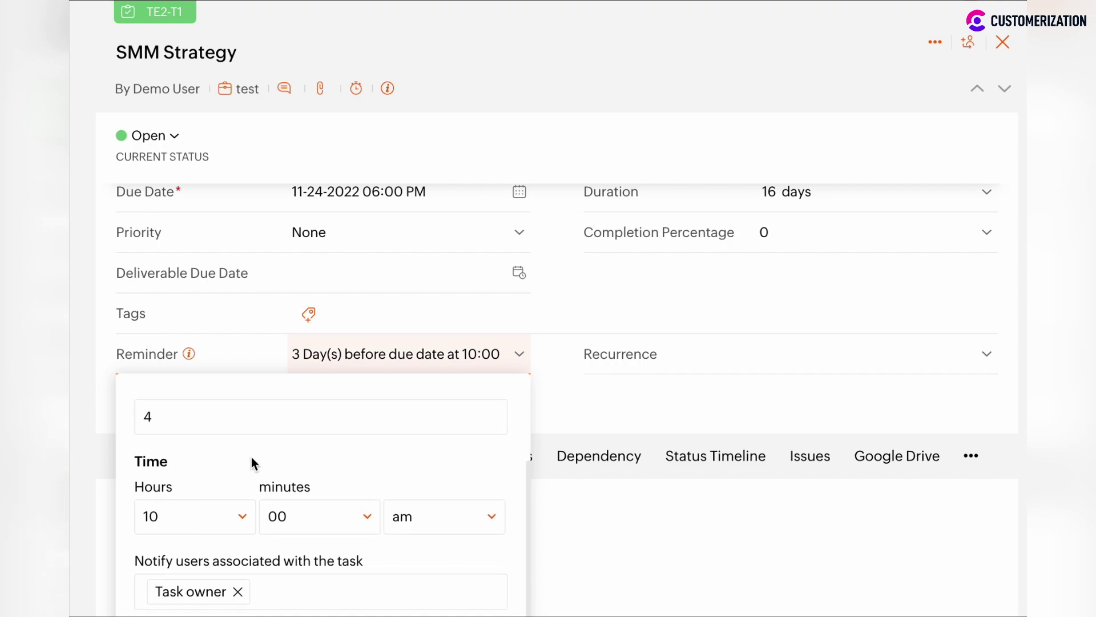
scroll(251, 462, "down", 2)
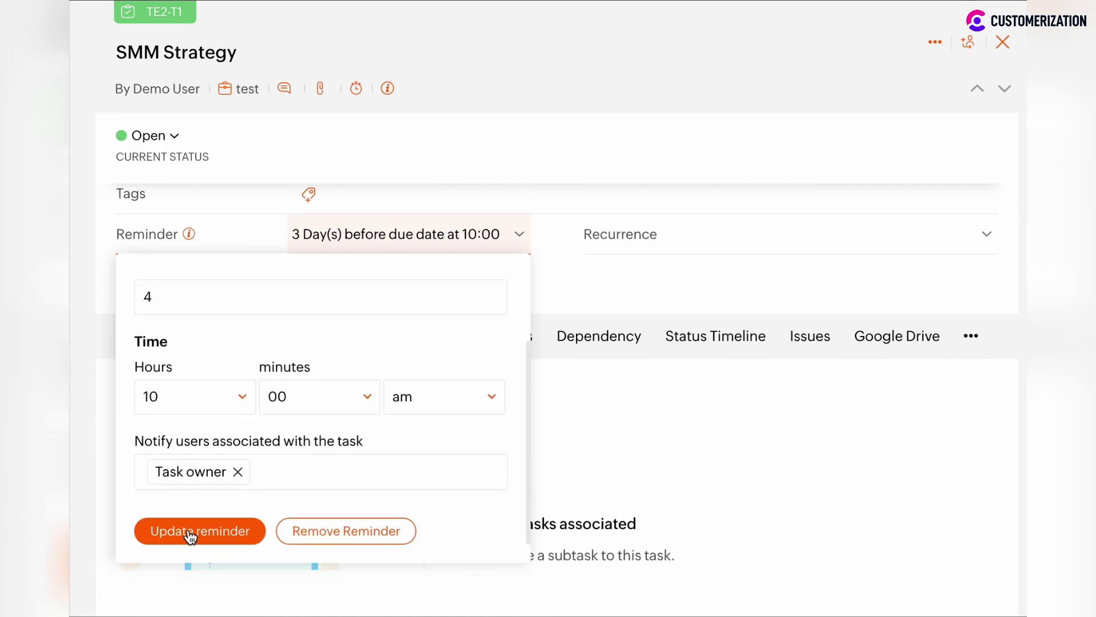
left_click(190, 533)
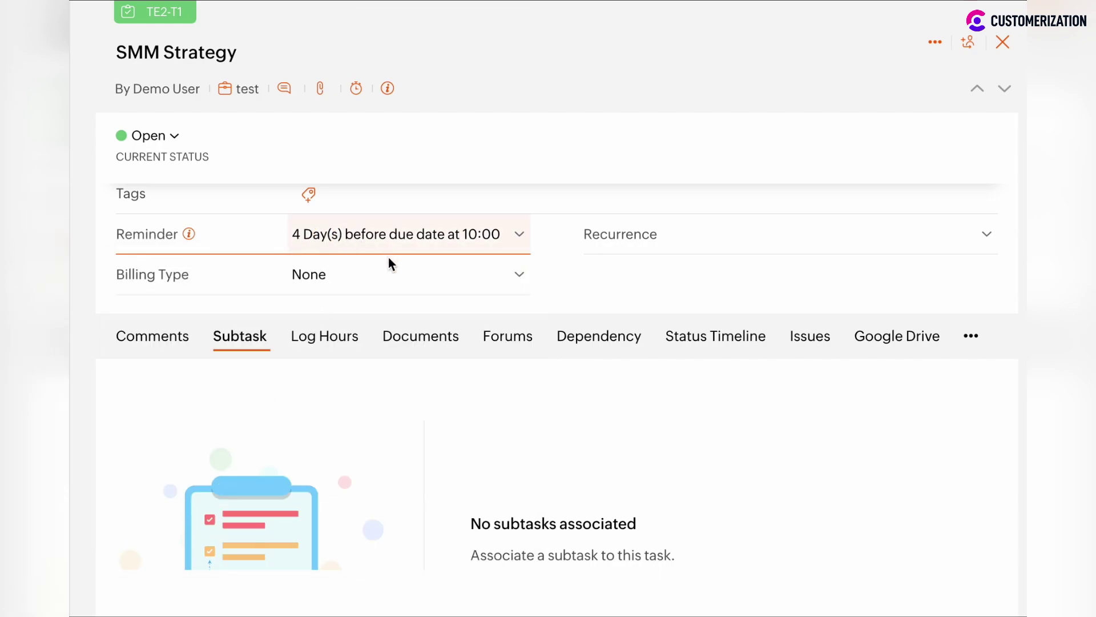
scroll(388, 262, "up", 2)
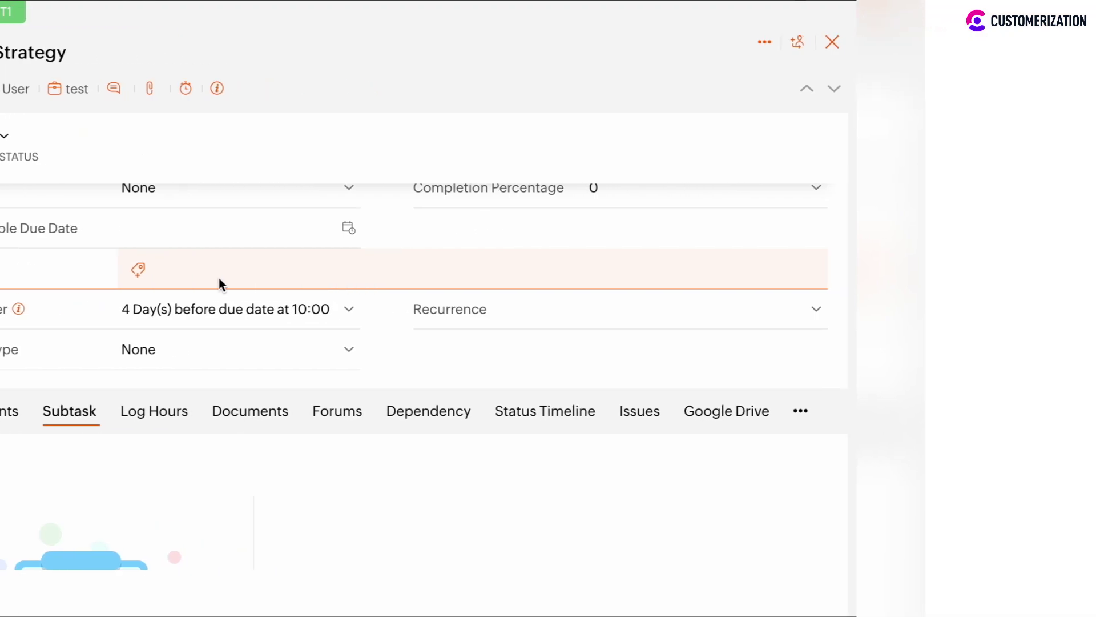